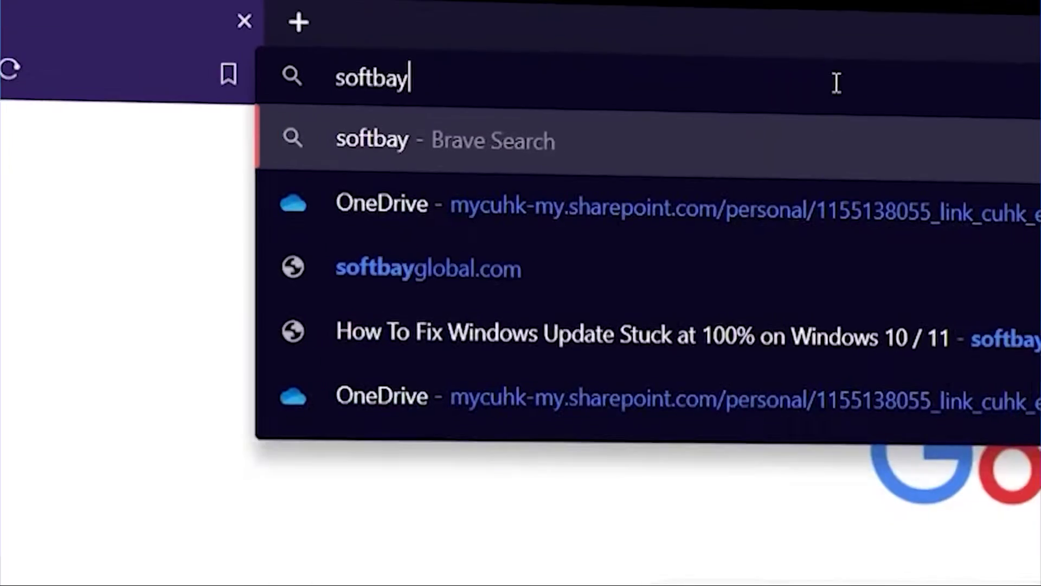
Load softbayglobal.com in Brave and open its Submit Problem form.
type("global.com")
key("Return")
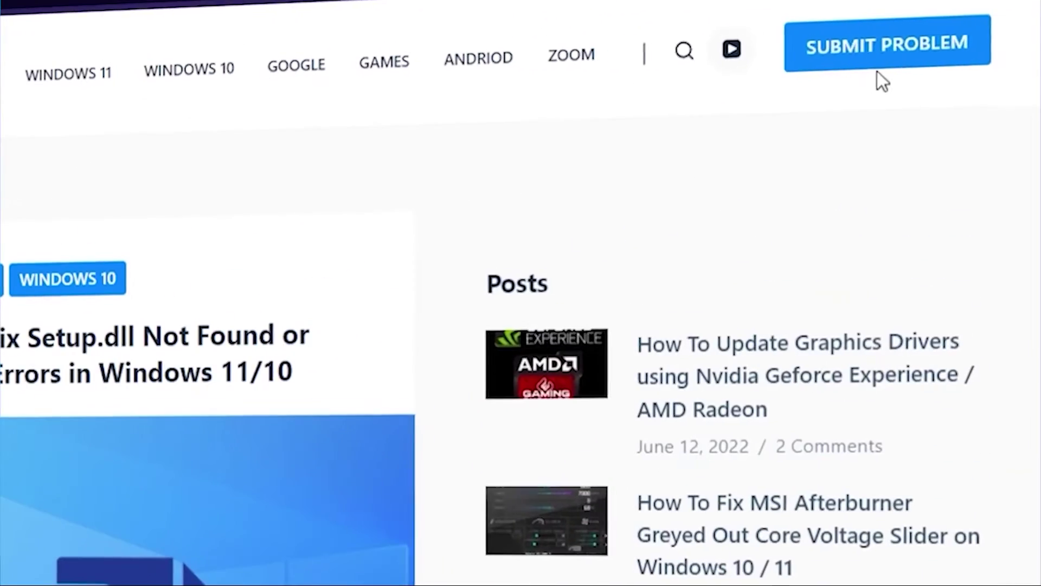
left_click(888, 64)
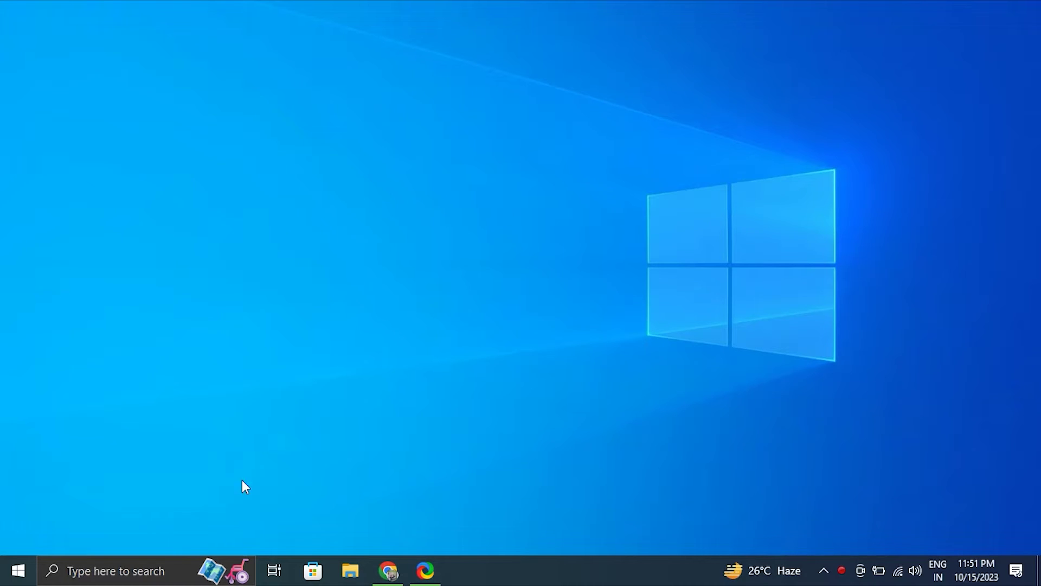
Search for Command Prompt and run it as administrator.
left_click(159, 575)
type("c")
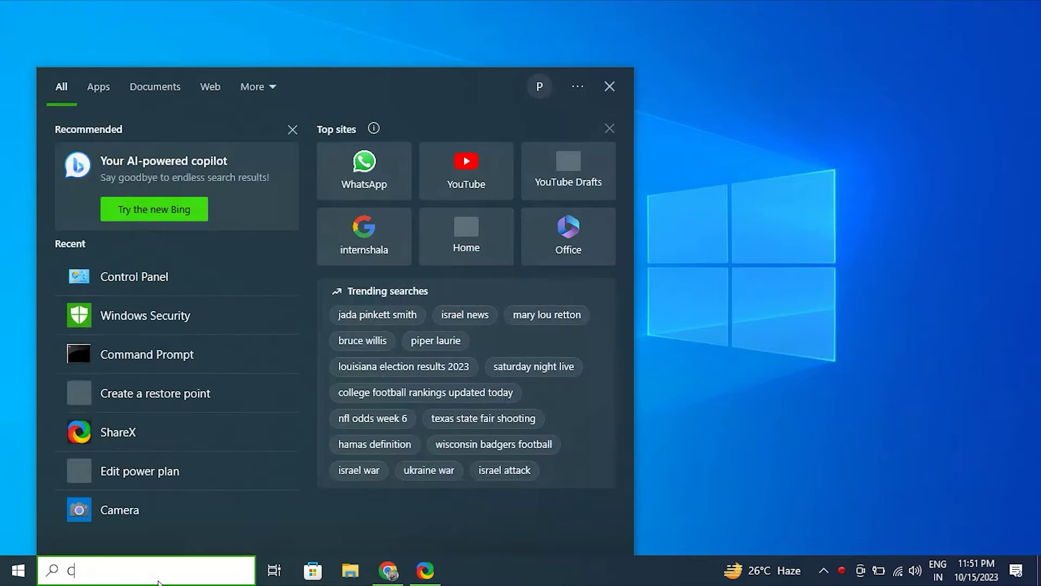
type("OMM")
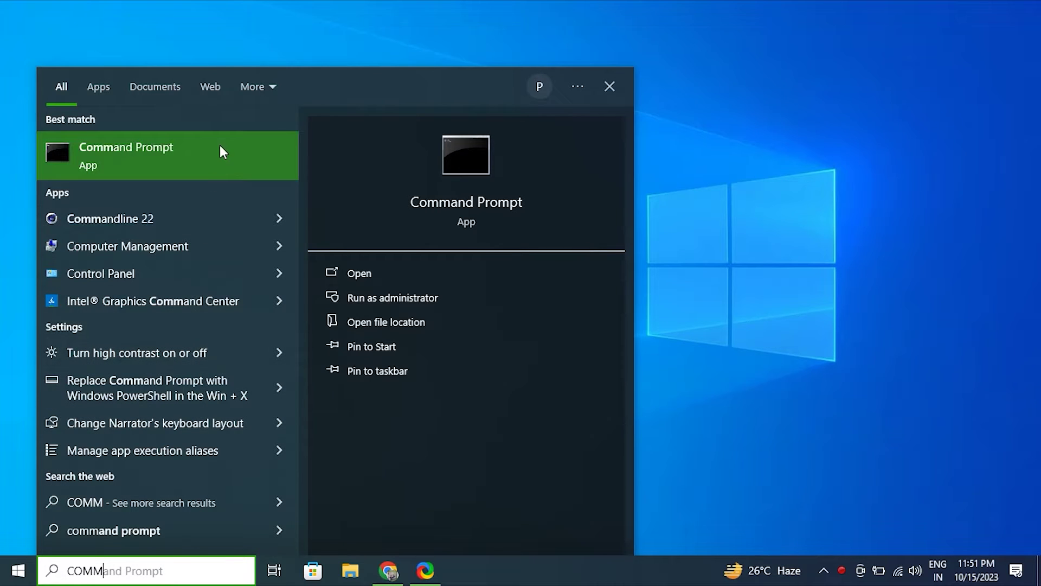
right_click(220, 142)
left_click(240, 152)
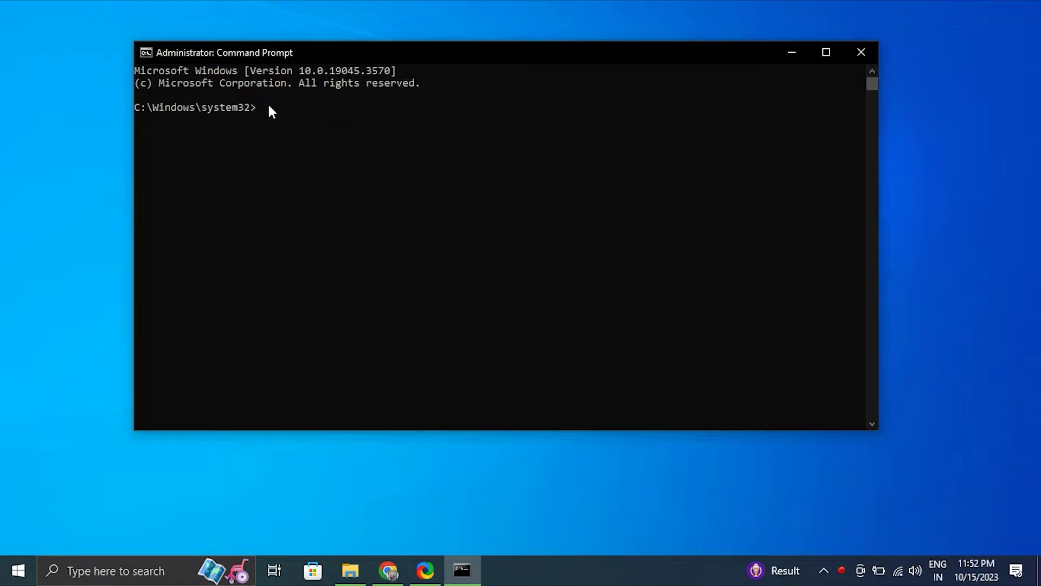
Run chkdsk /f C: in the console, then close the window.
type("chkdsk /f C:")
key("Return")
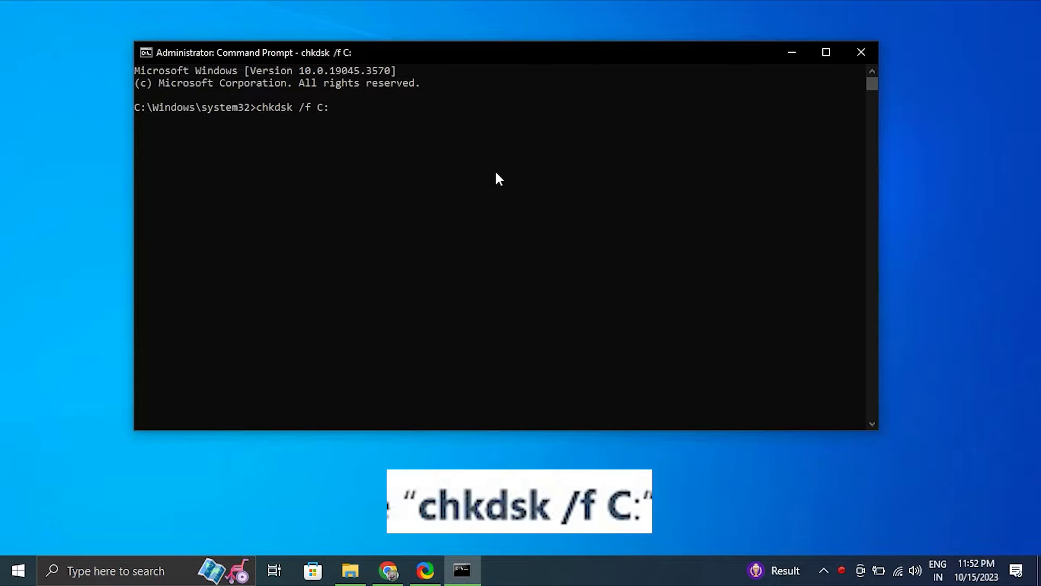
left_click_drag(400, 181, 404, 182)
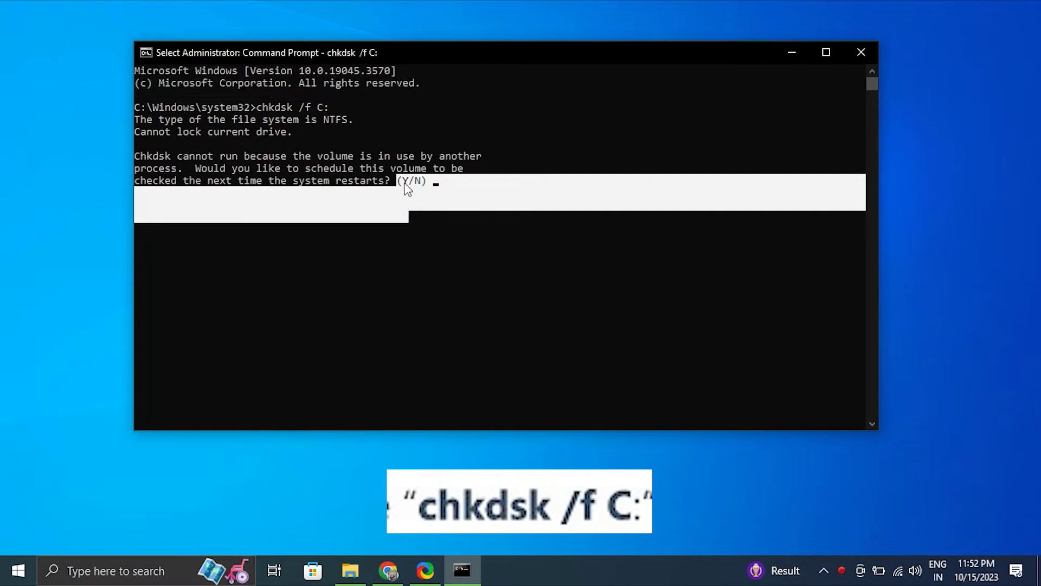
left_click(398, 185)
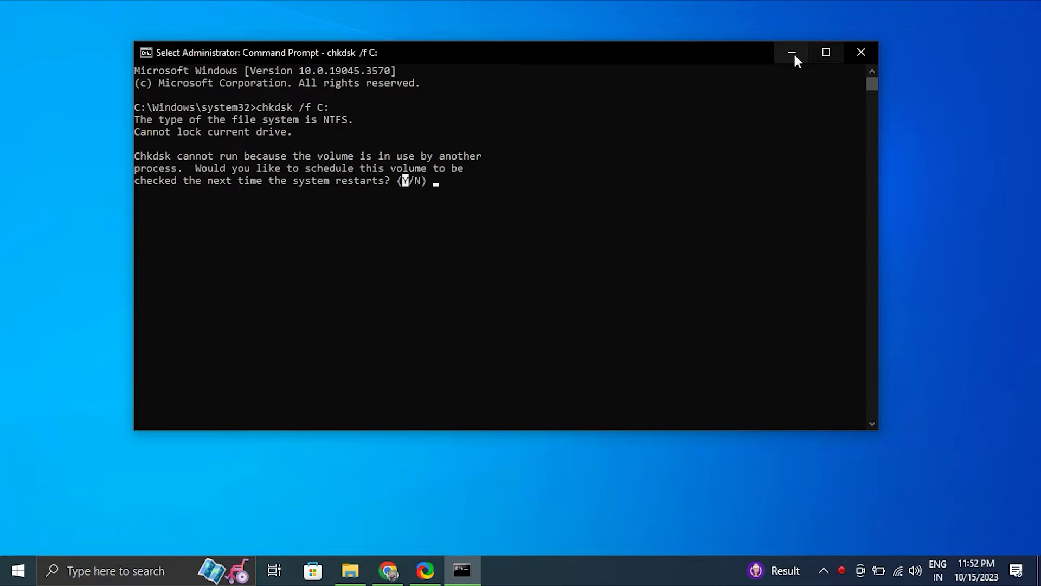
left_click(540, 230)
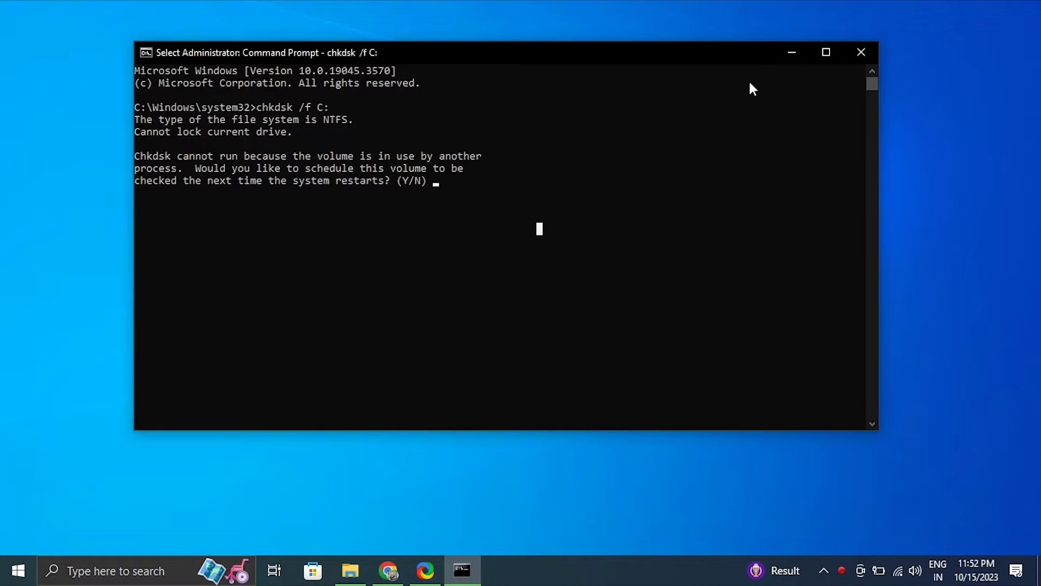
left_click(868, 60)
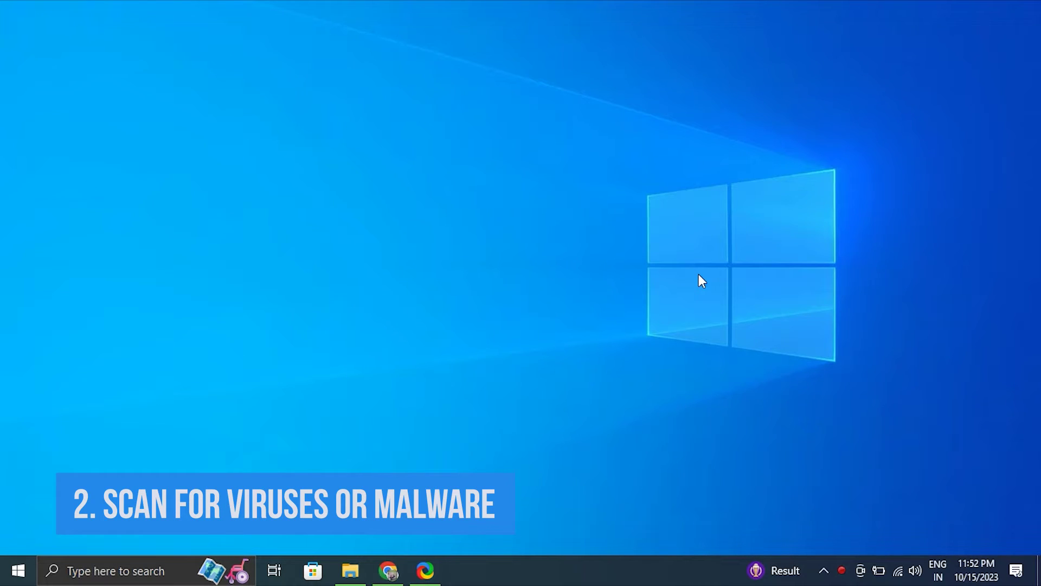
Open Windows Security from search and maximize its window.
left_click(153, 568)
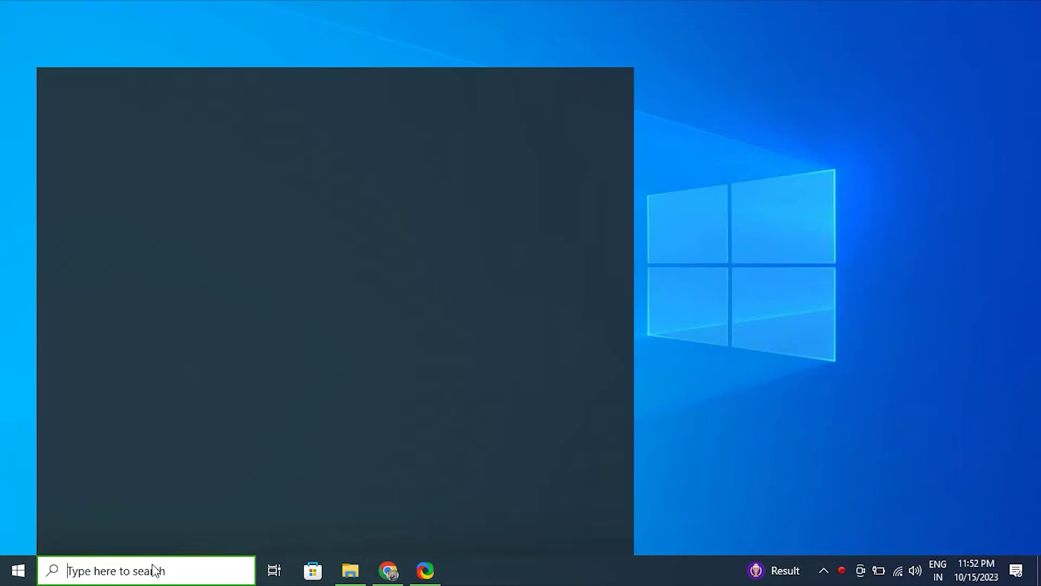
type("WIND")
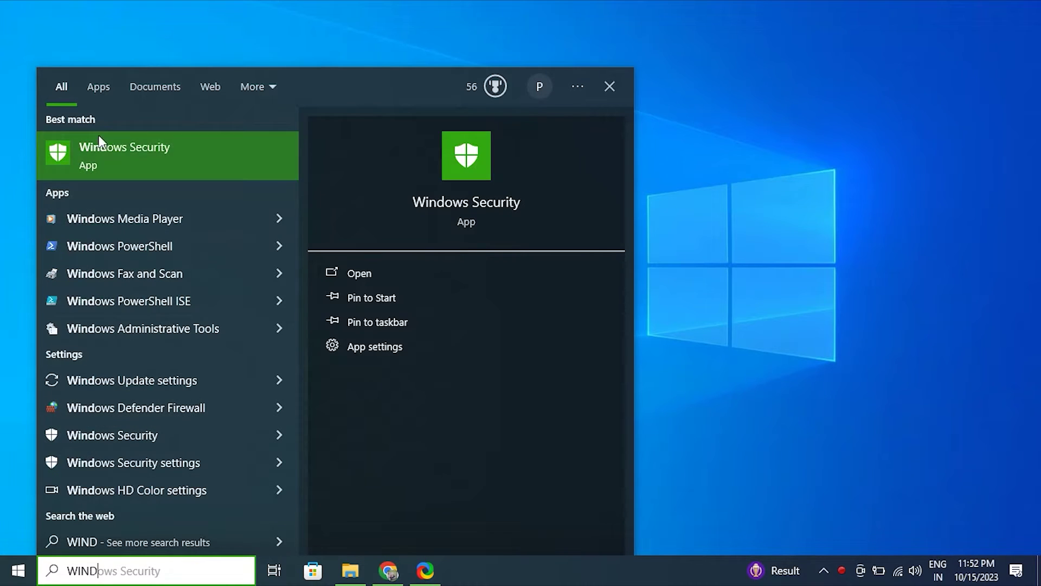
left_click(111, 161)
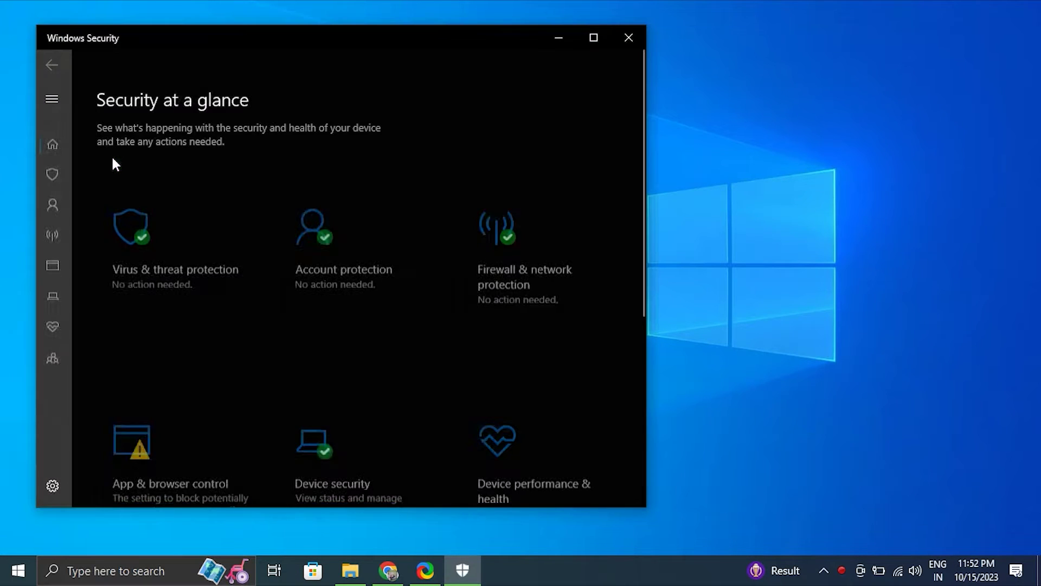
left_click(594, 38)
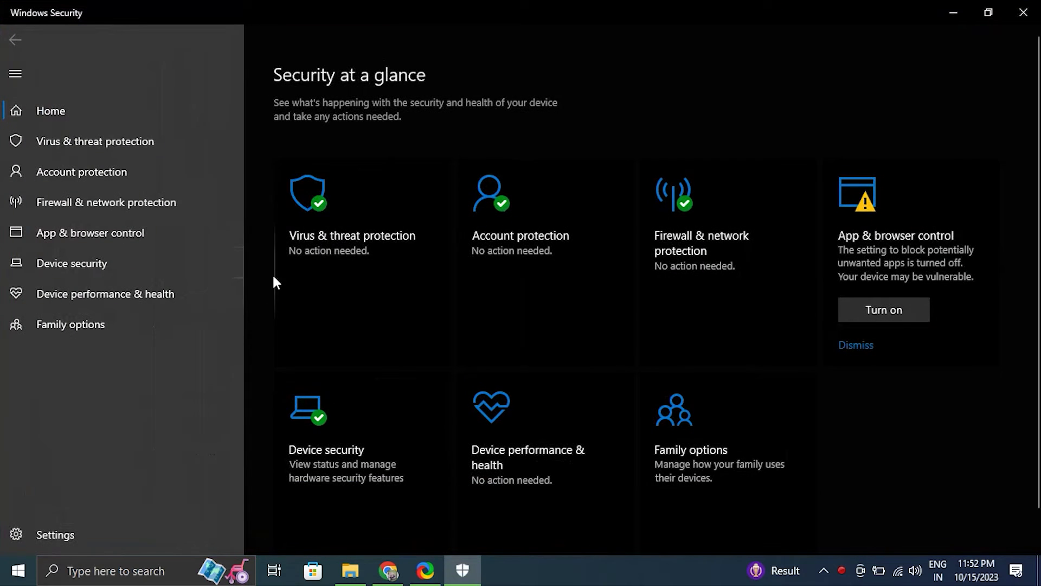
Start and cancel a quick virus scan, then select Full scan under Scan options.
left_click(332, 232)
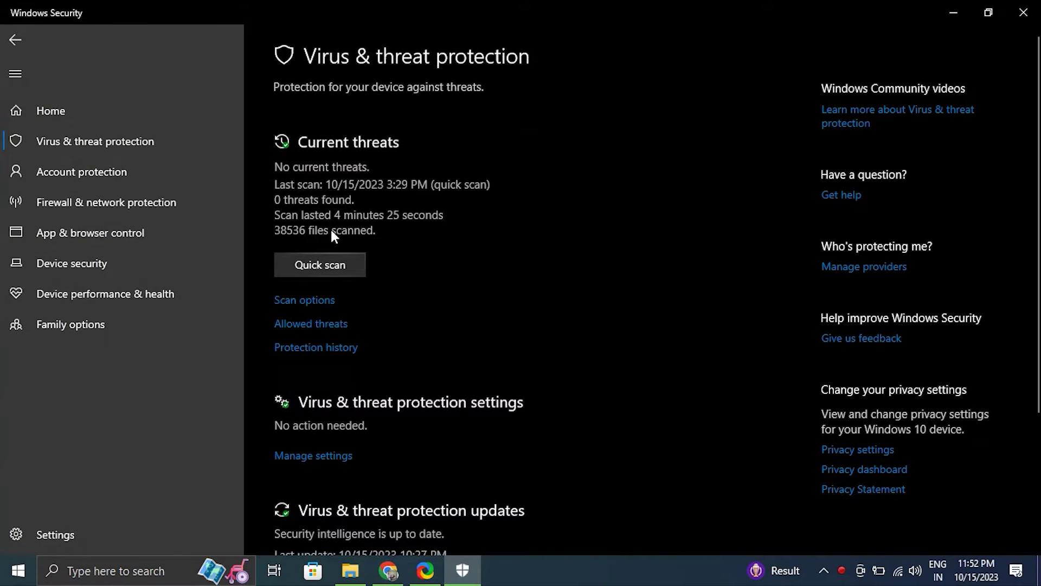
left_click(311, 256)
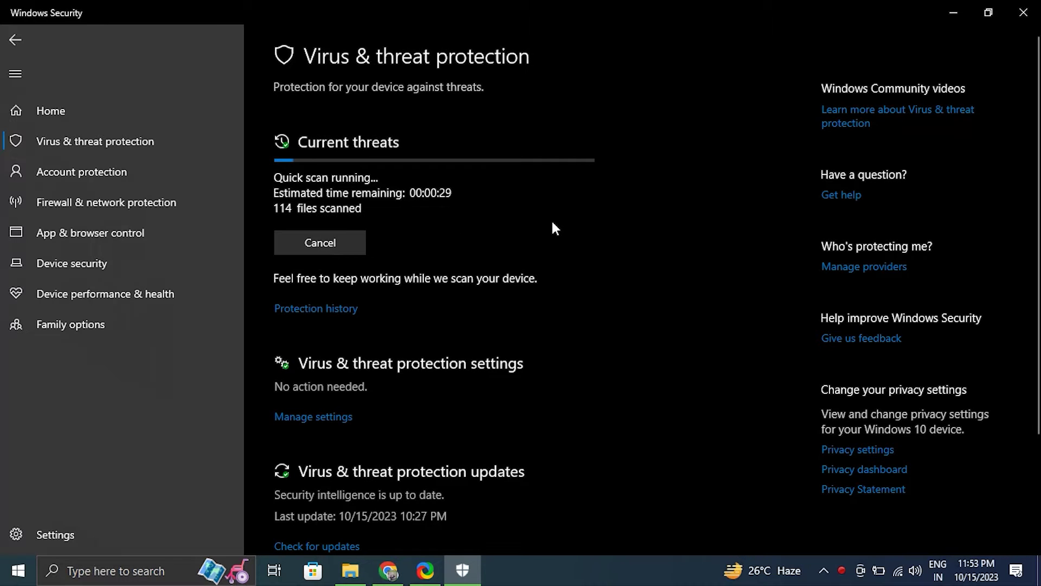
left_click(320, 243)
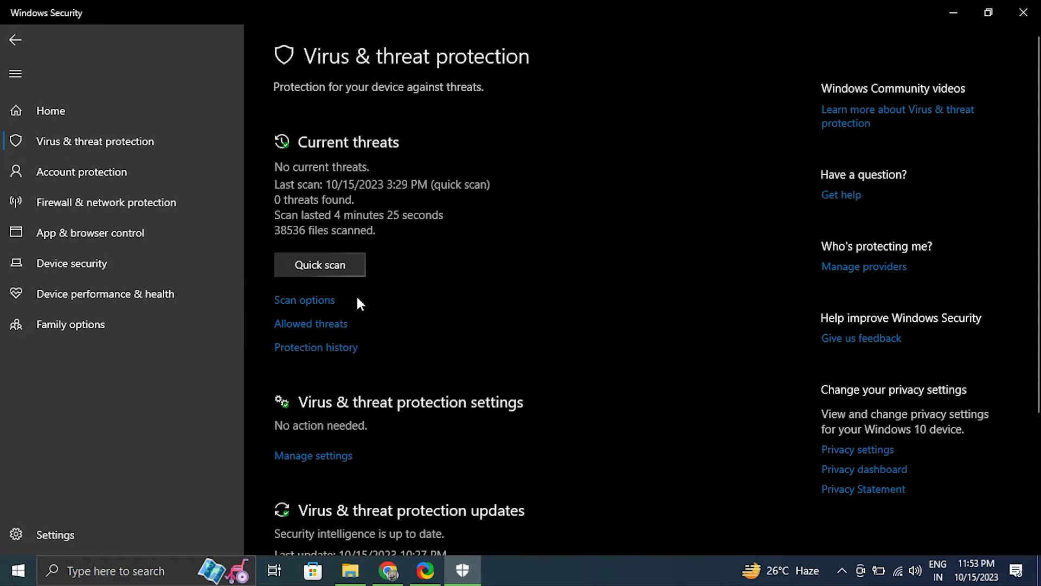
left_click(298, 299)
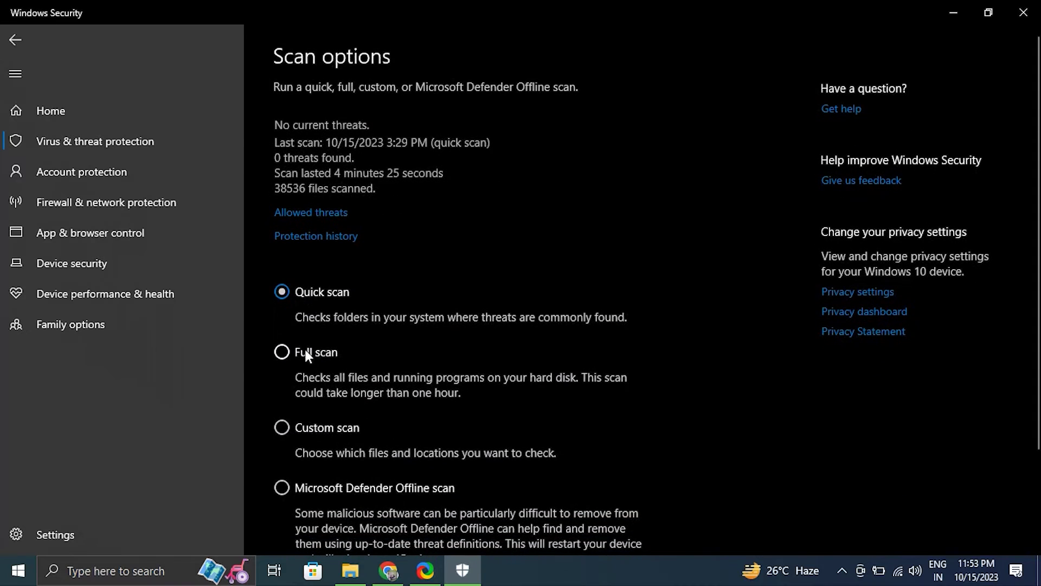
left_click(305, 352)
scroll(380, 336, "down", 2)
left_click(1023, 12)
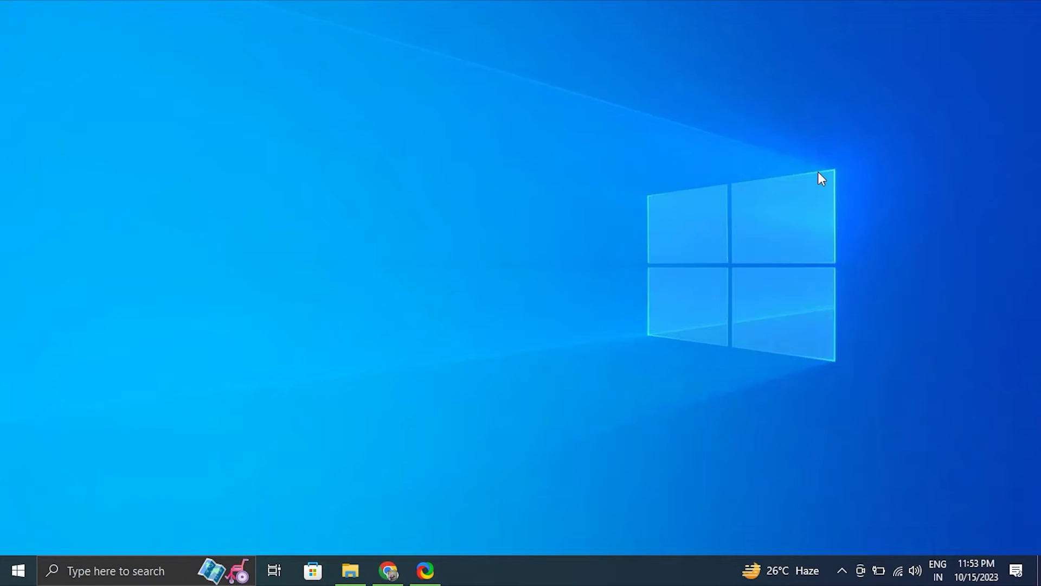
left_click(842, 570)
left_click(842, 570)
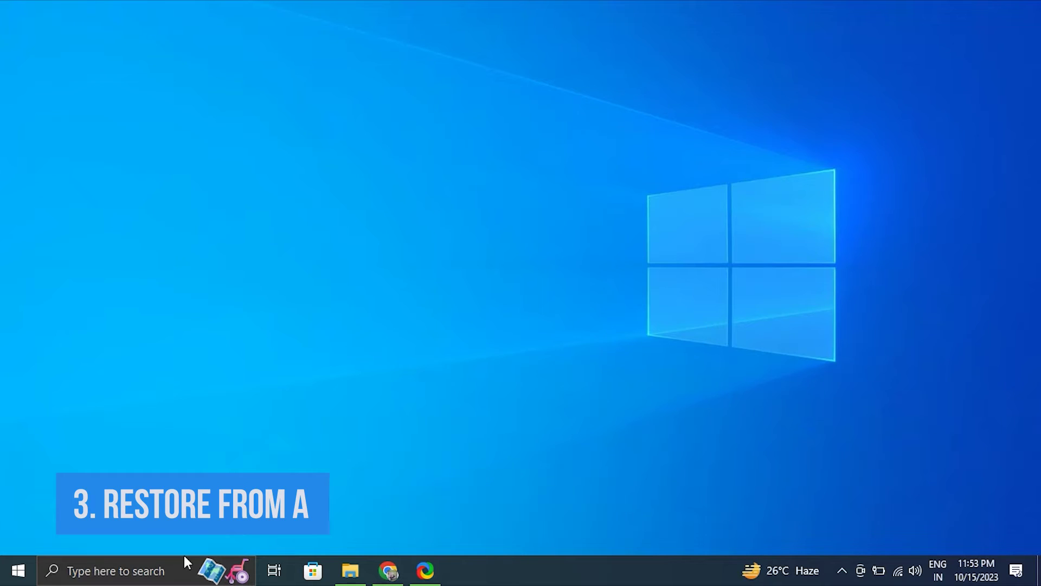
left_click(165, 567)
type("CREA")
key("Return")
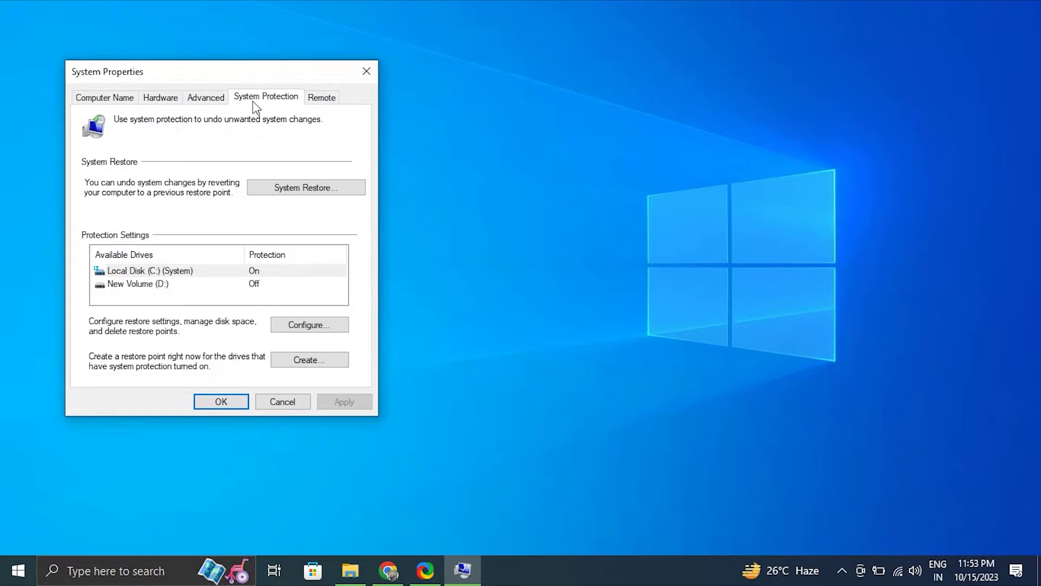
left_click_drag(252, 73, 531, 123)
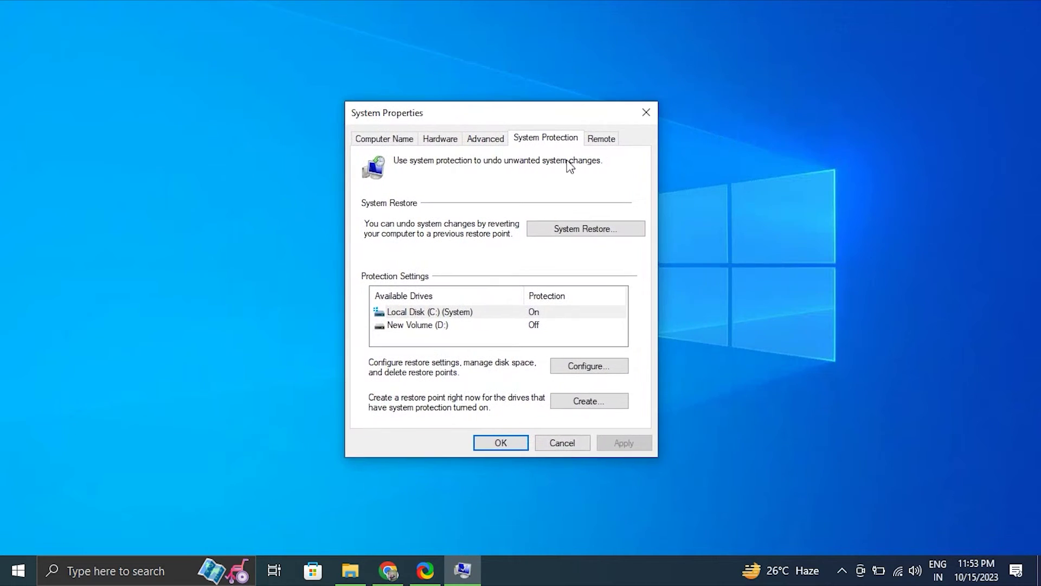
left_click(585, 236)
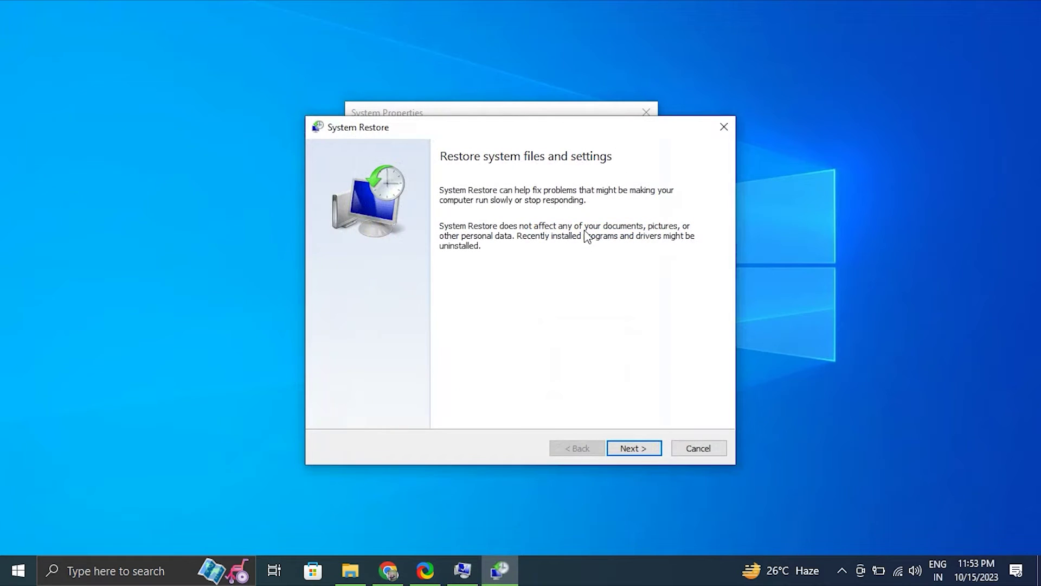
left_click(636, 454)
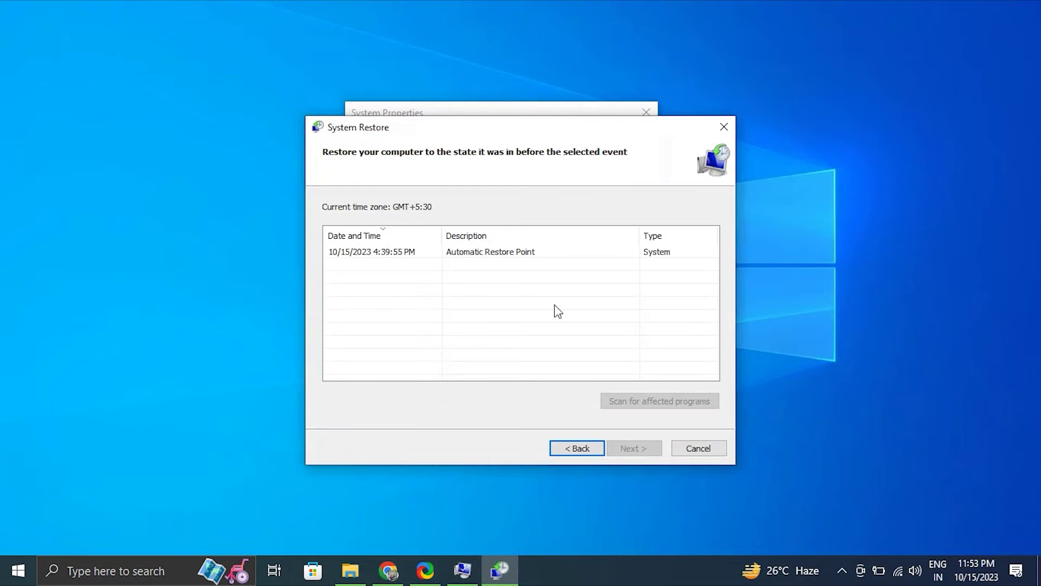
left_click(522, 255)
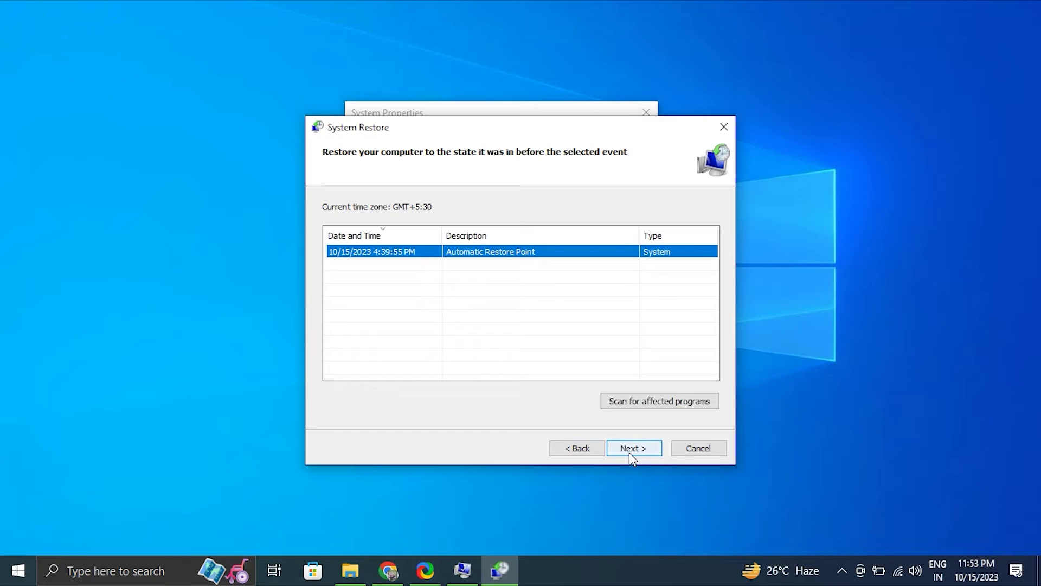
left_click(675, 452)
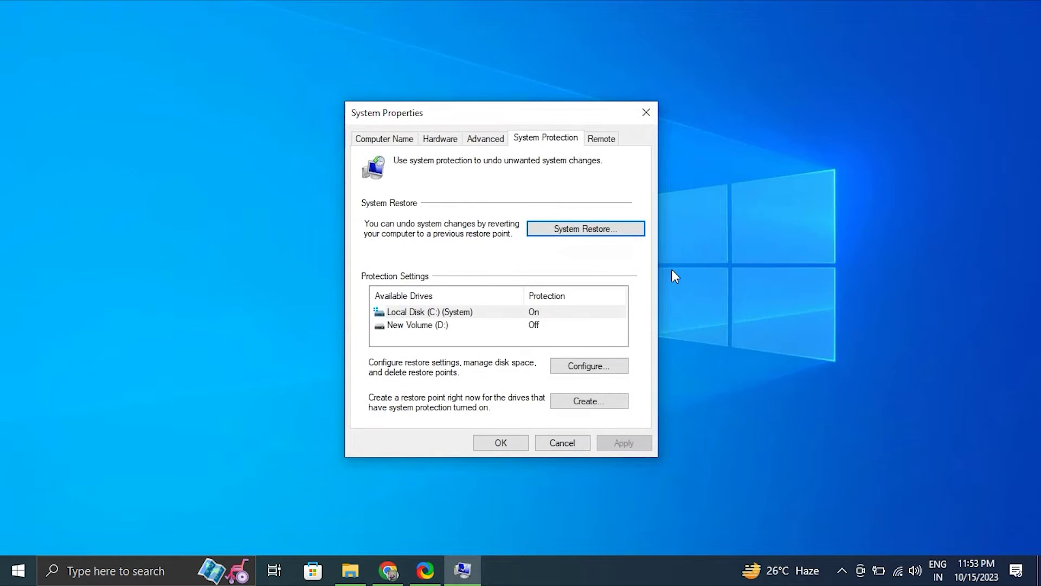
left_click(653, 111)
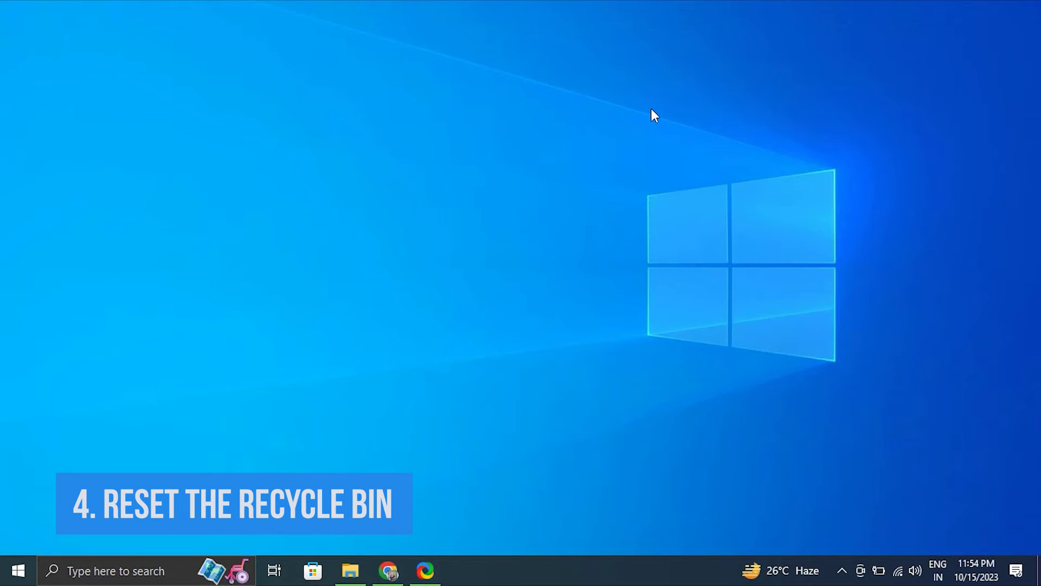
Open Windows PowerShell (Admin) from the Win+X menu.
key("super+x")
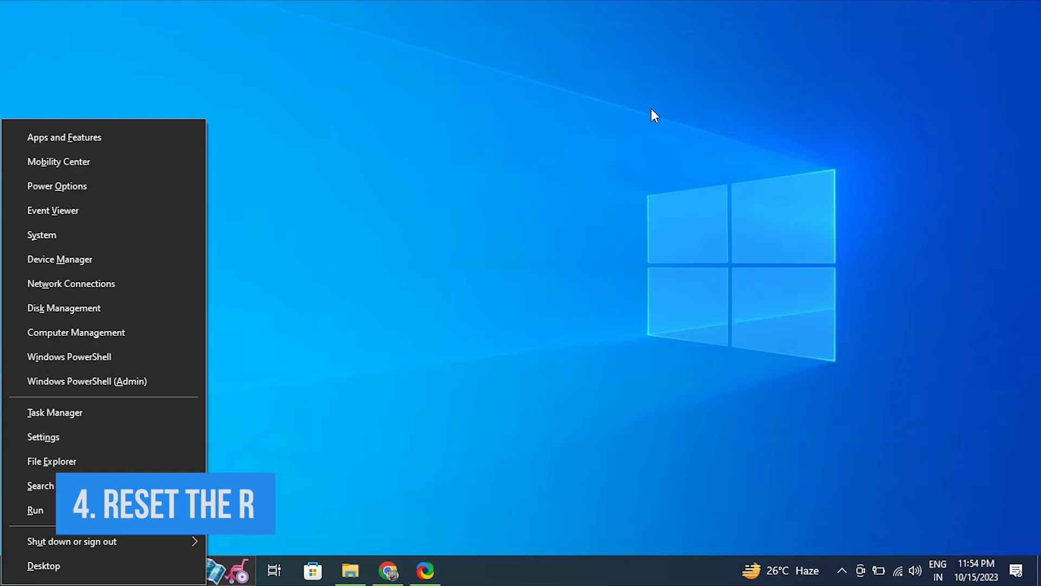
left_click(165, 386)
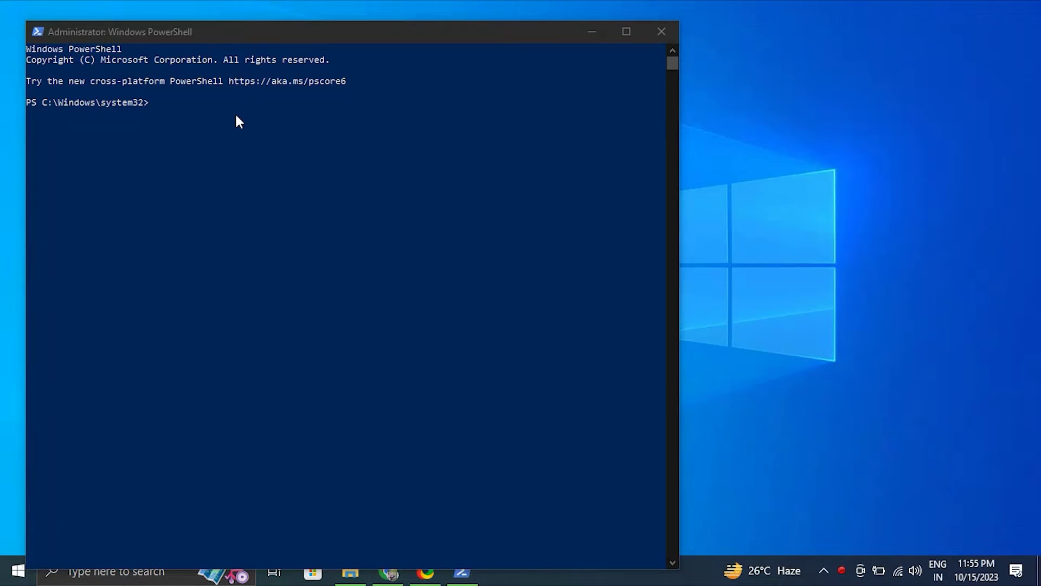
left_click(235, 112)
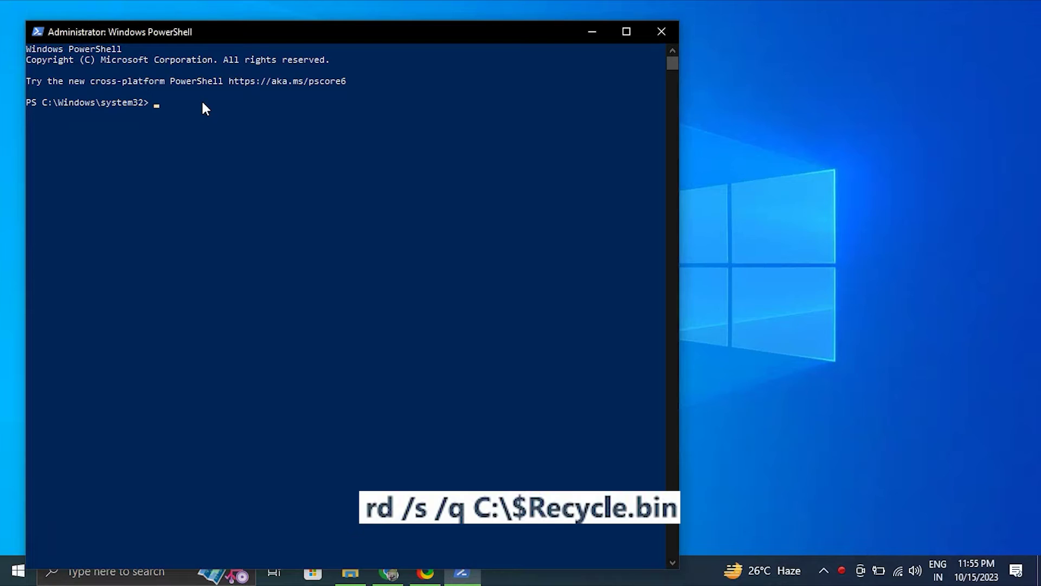
Paste rd /s /q C:\$Recycle.bin, close PowerShell, and show the Start power options.
key("ctrl+v")
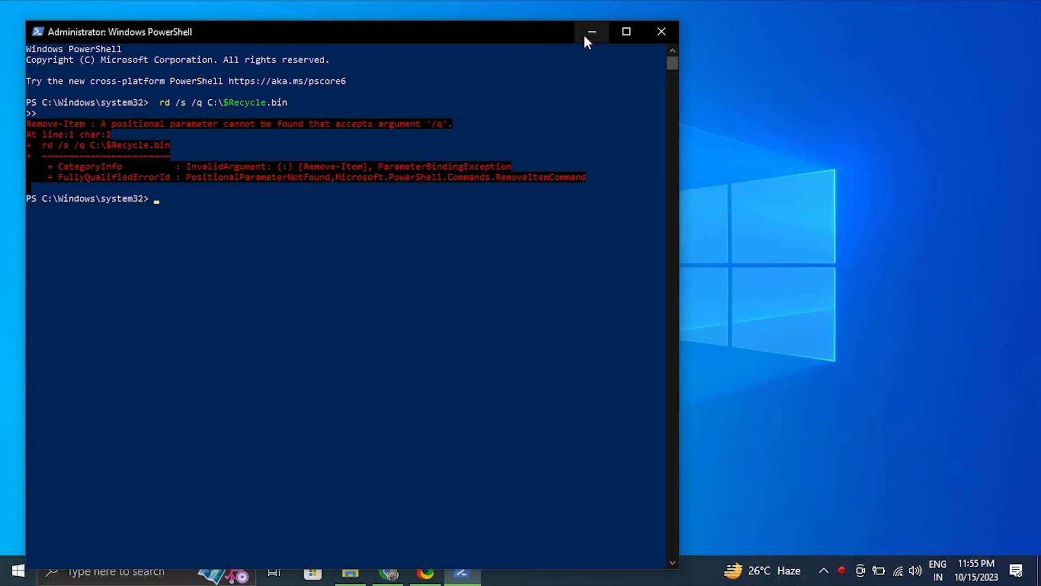
left_click(661, 23)
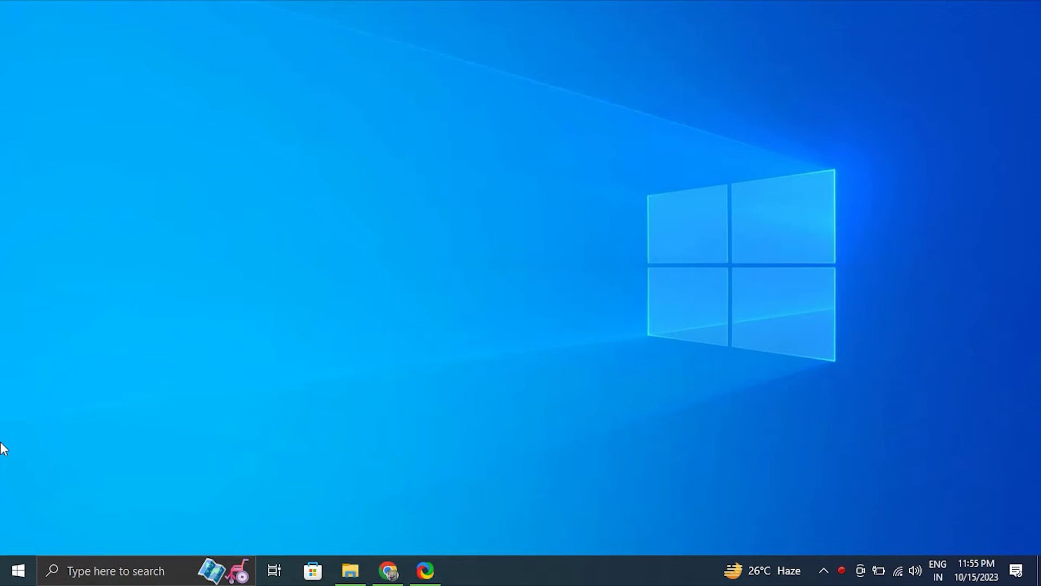
left_click(8, 580)
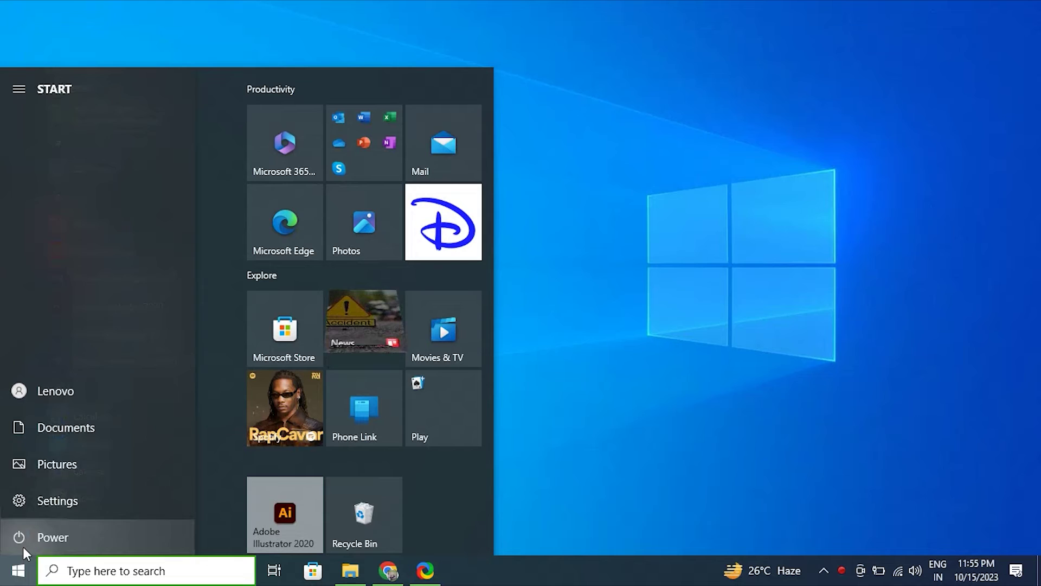
left_click(23, 546)
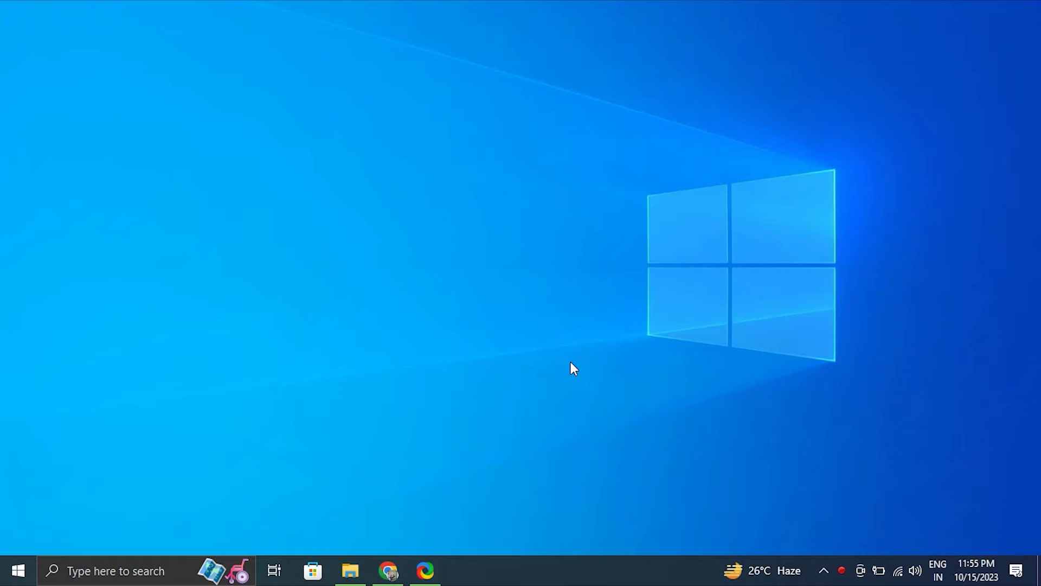
Check for updates on the Windows Update page of Settings, then close Settings.
key("super+i")
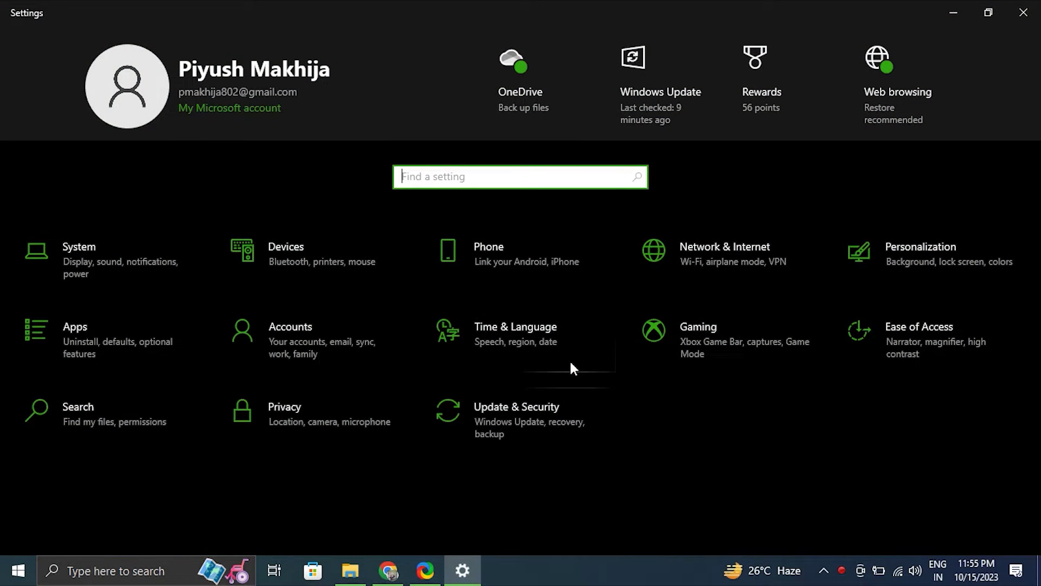
left_click(693, 73)
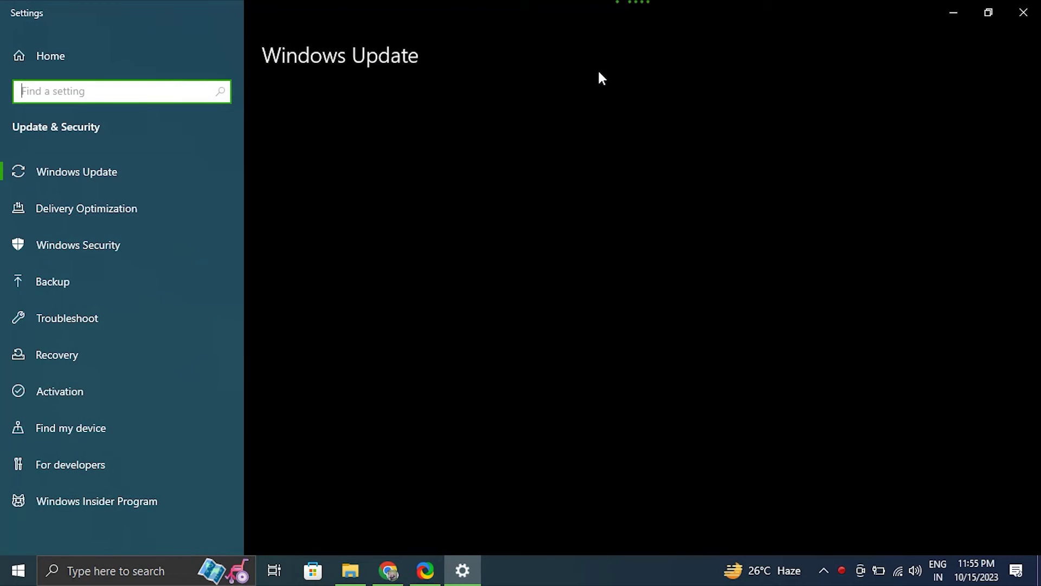
left_click(353, 153)
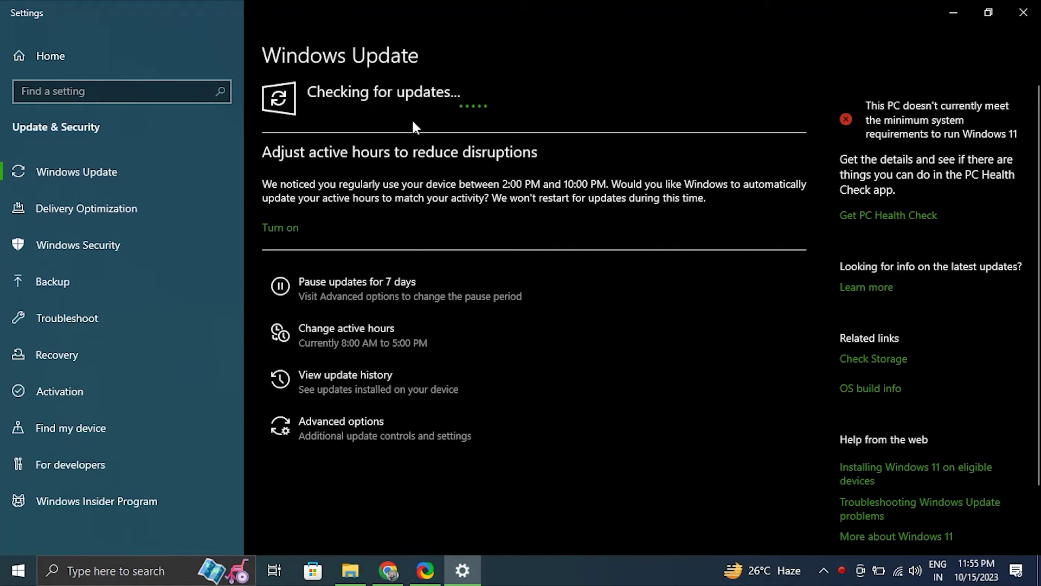
left_click(1024, 13)
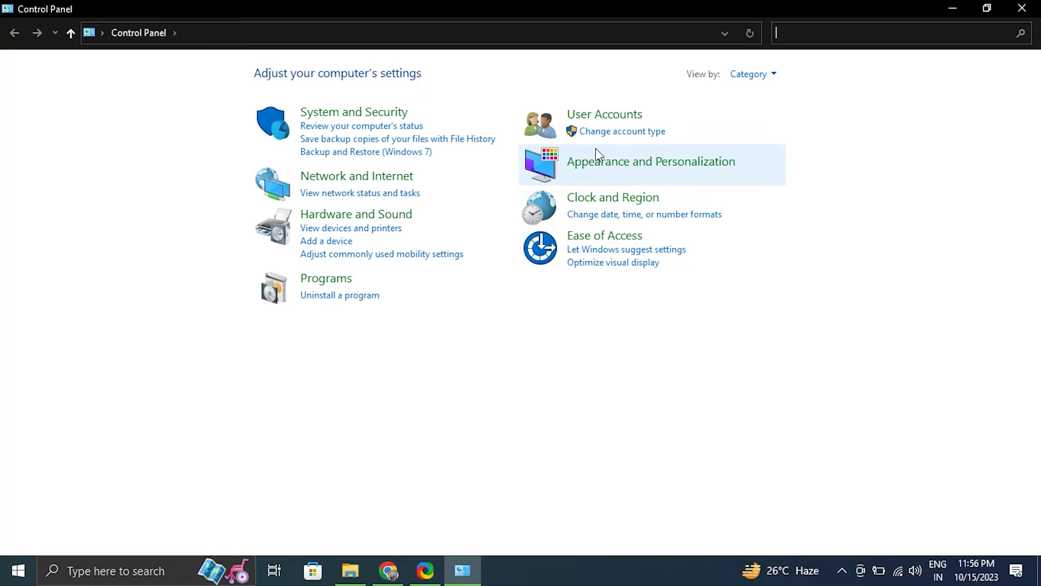
Open 'Show hidden files and folders' under Appearance and Personalization and center the dialog.
left_click(621, 166)
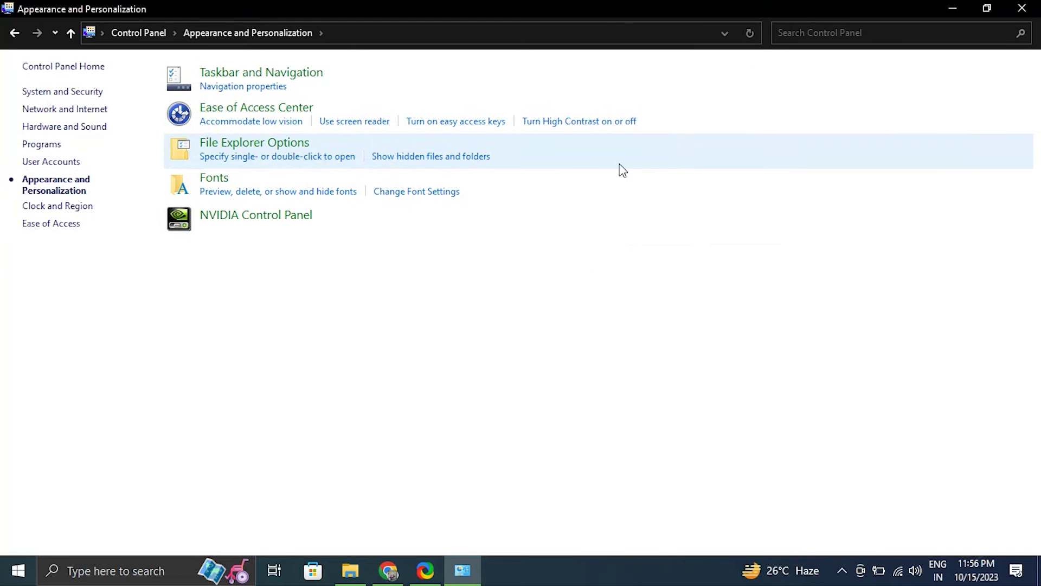
left_click(413, 162)
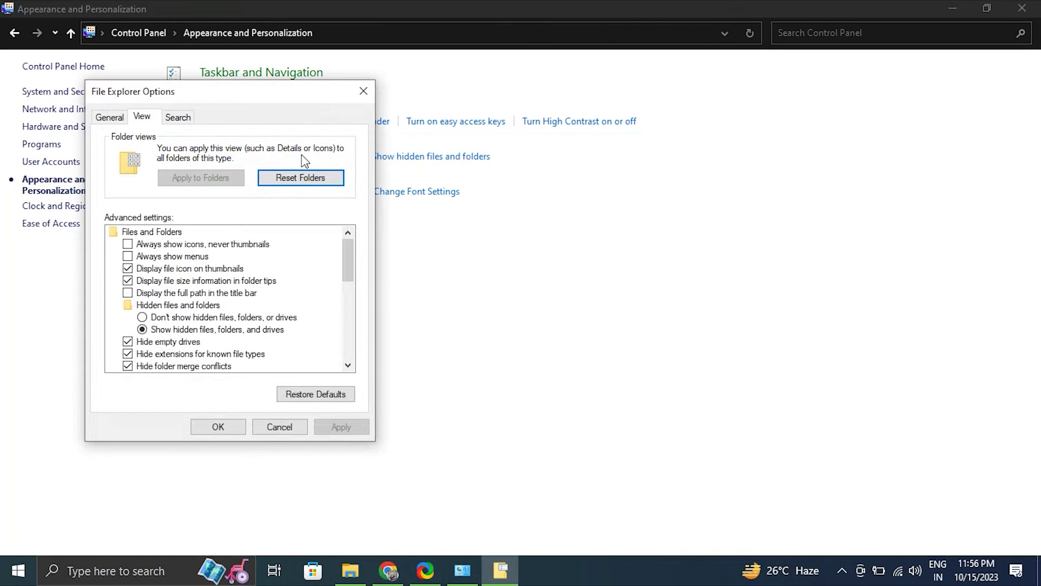
left_click_drag(217, 98, 538, 100)
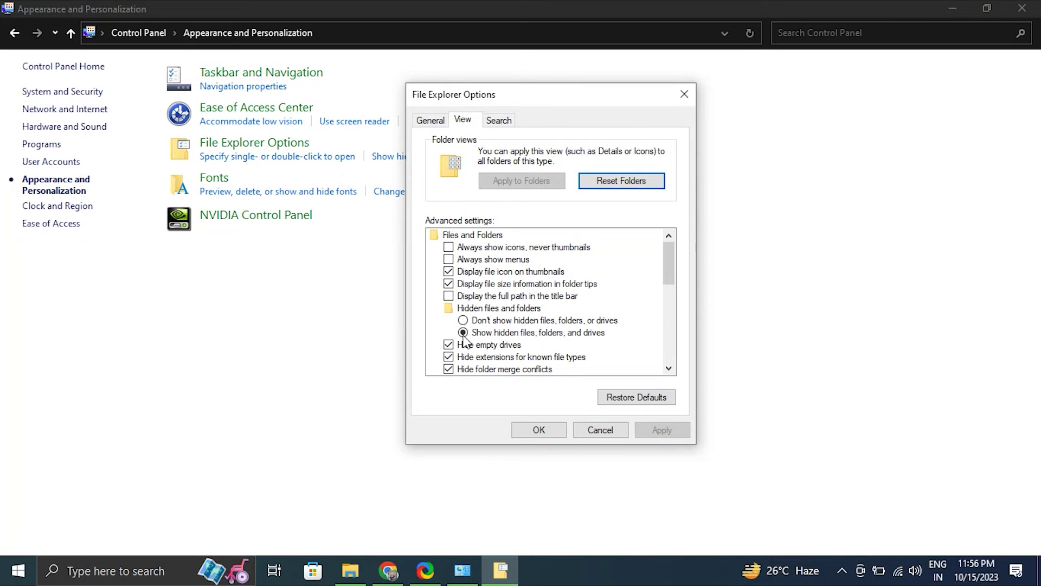
Confirm showing hidden files, then navigate File Explorer to C:\$Recycle.Bin.
left_click(538, 429)
key("super+e")
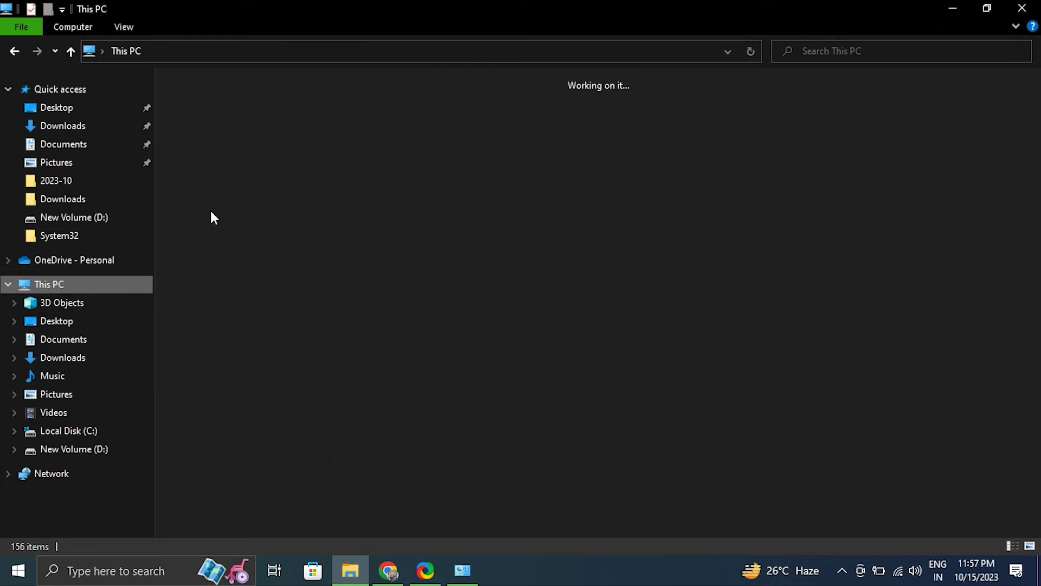
left_click(308, 49)
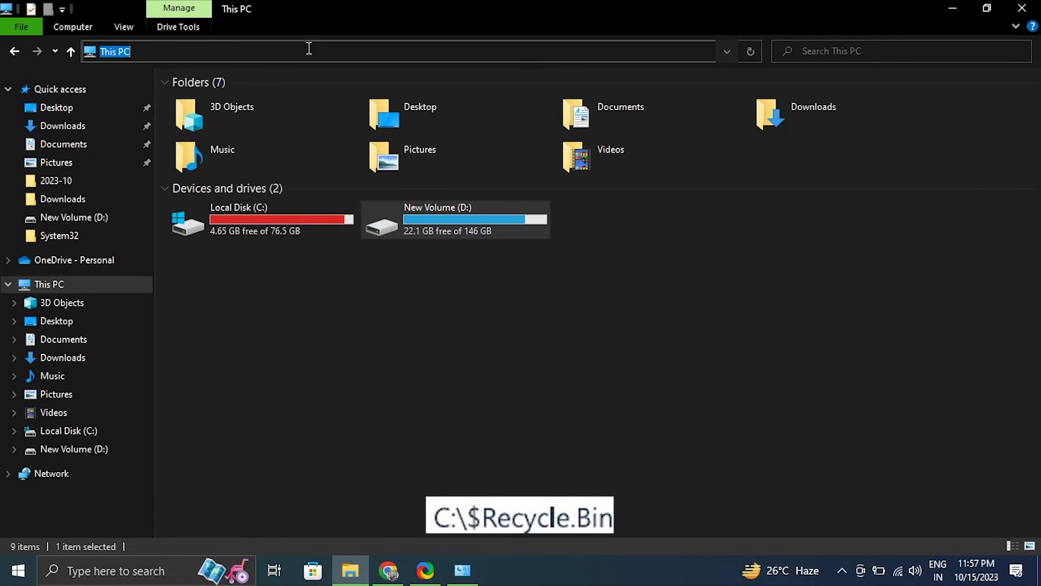
key("ctrl+v")
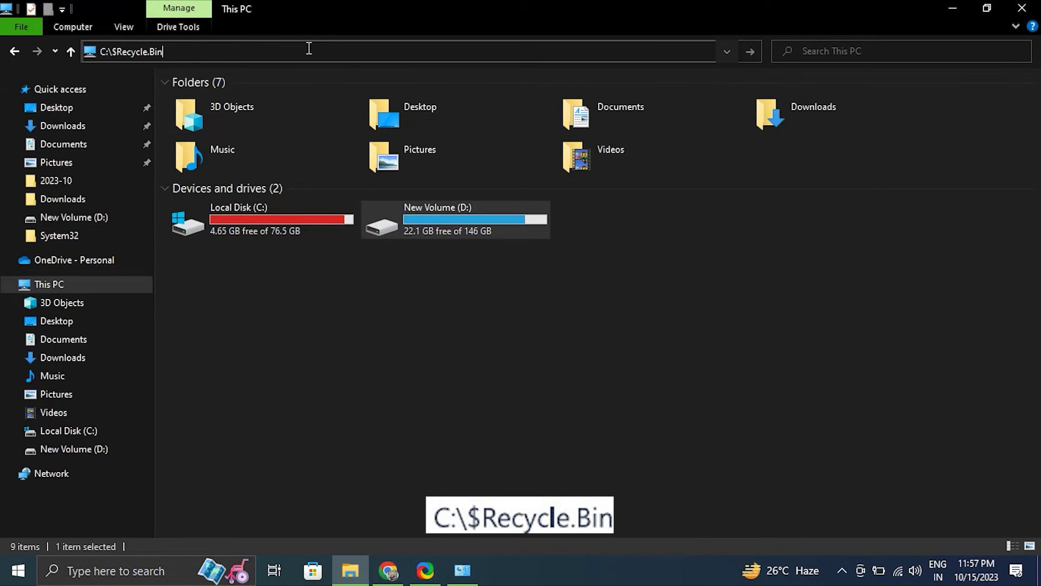
key("Return")
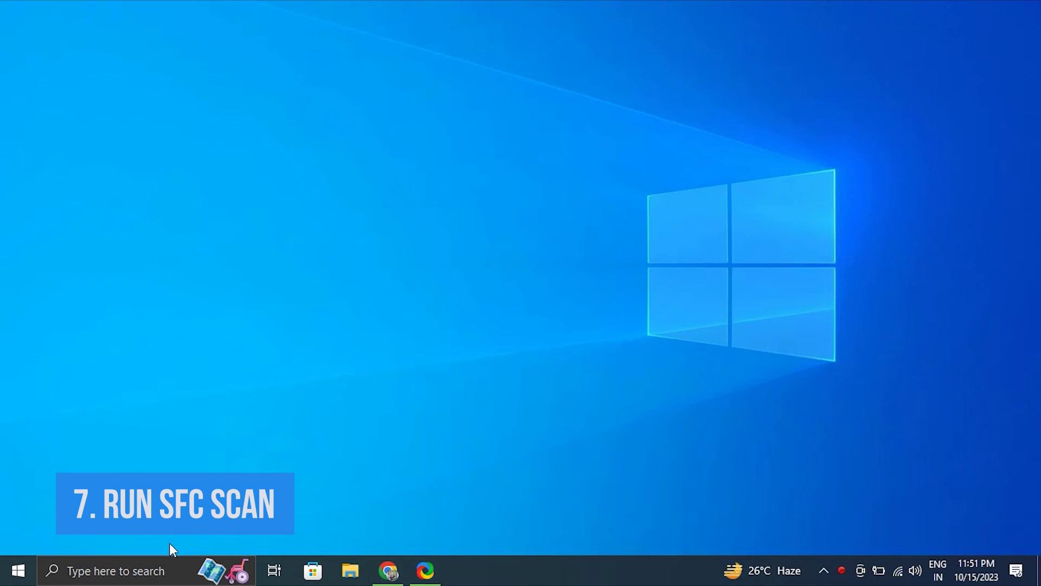
Find Command Prompt by searching COMM and run it as administrator.
left_click(158, 580)
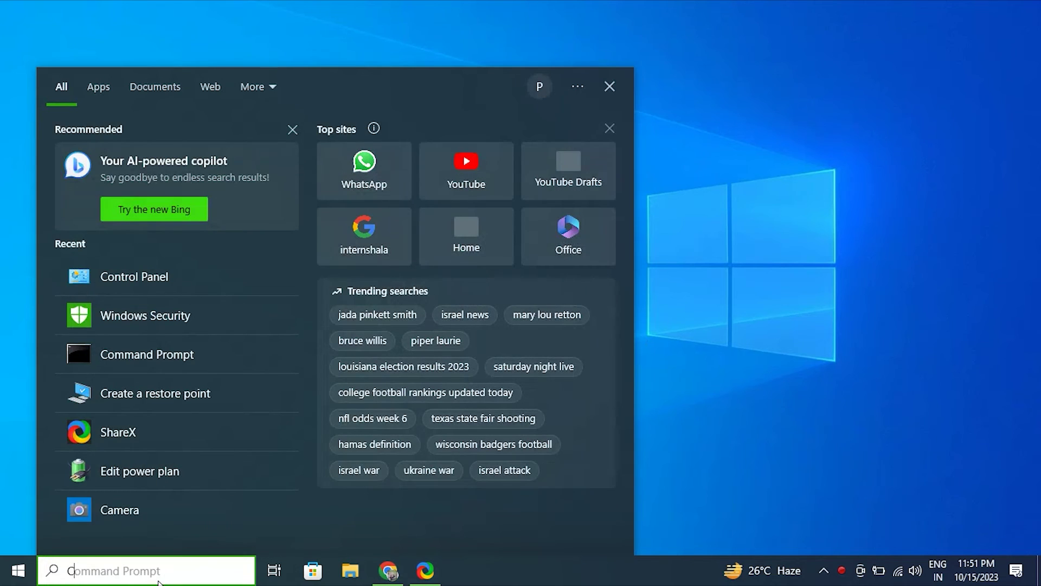
type("COMM")
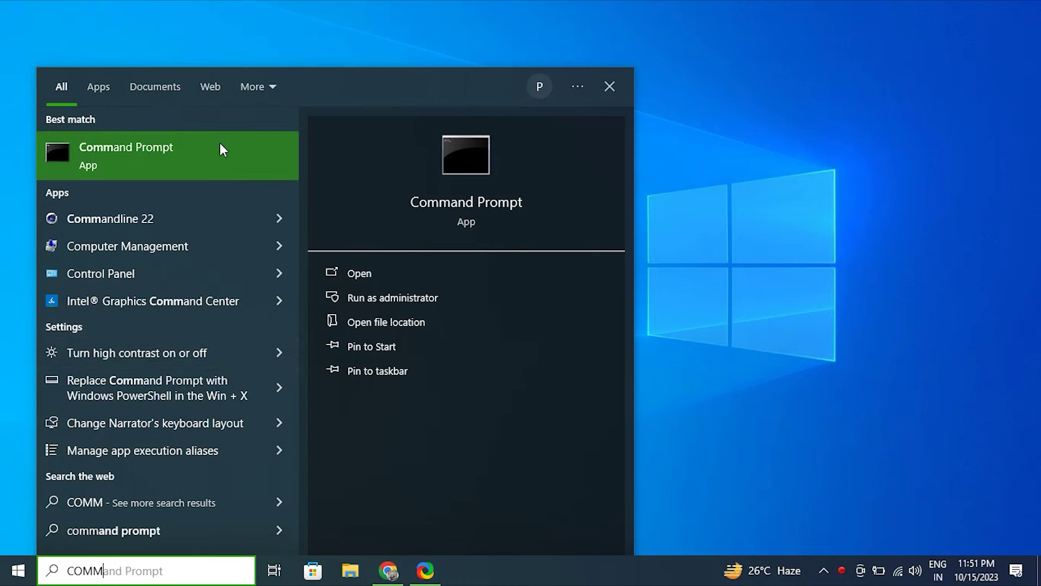
right_click(219, 142)
left_click(241, 153)
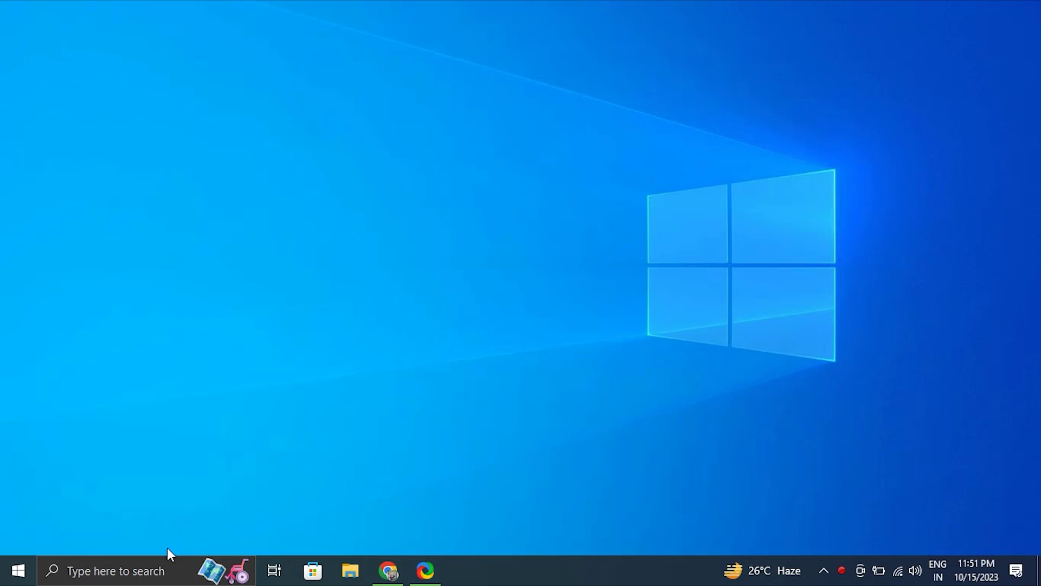
Open another administrator Command Prompt from search.
left_click(160, 578)
type("COMM")
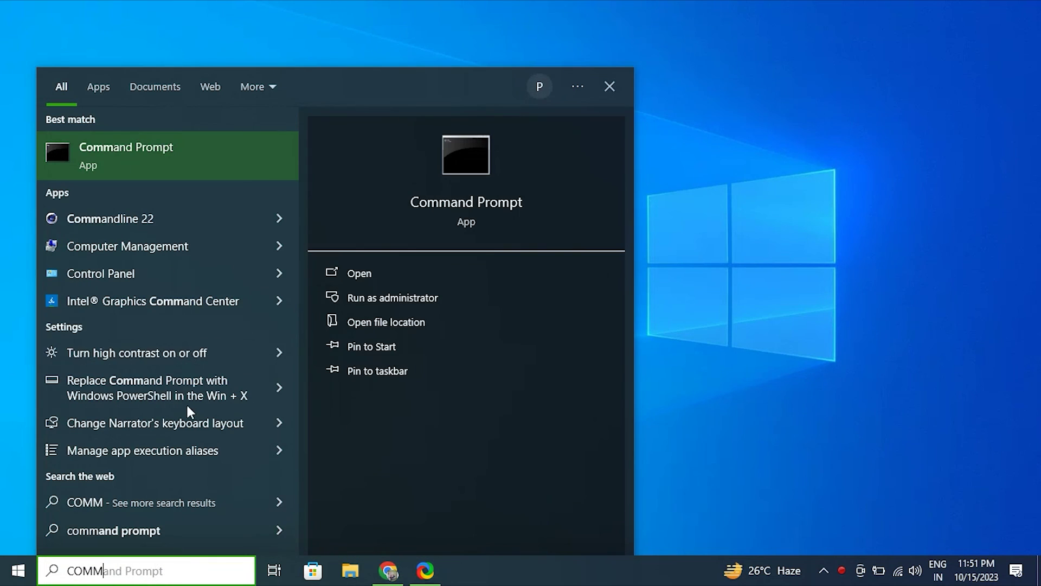
right_click(219, 143)
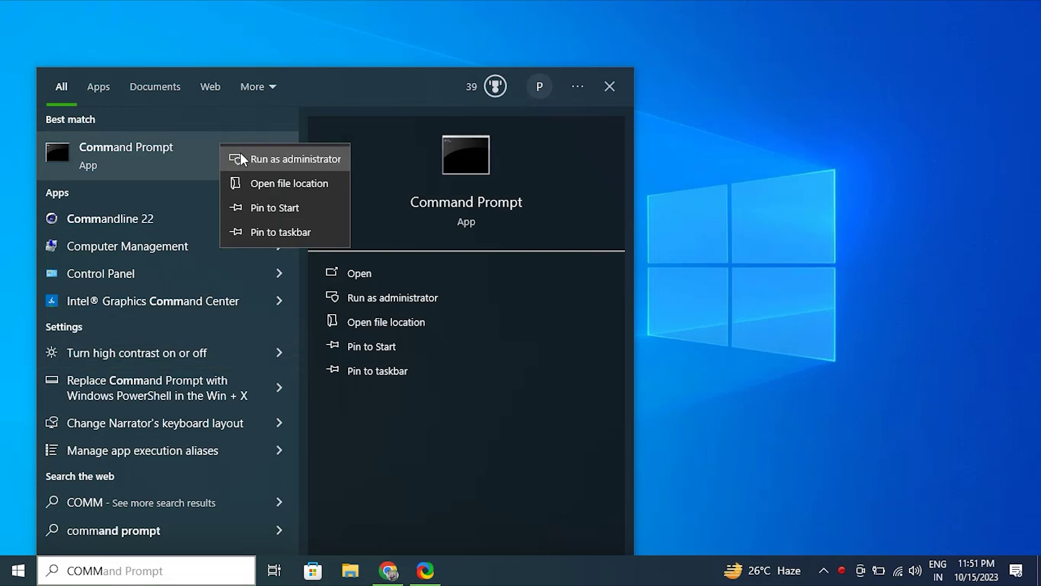
left_click(242, 157)
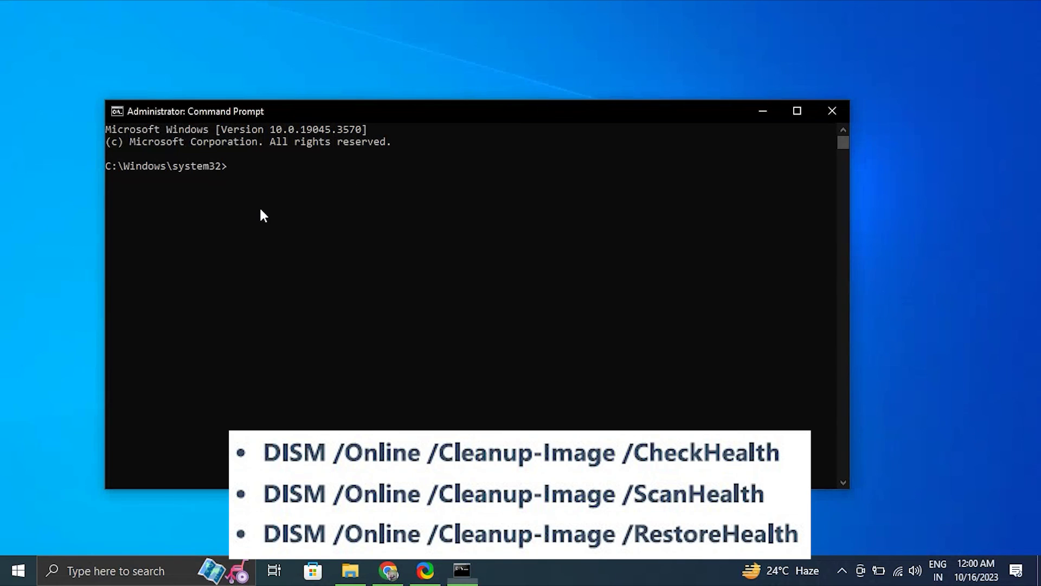
Run DISM /Online /Cleanup-Image /CheckHealth, then the /ScanHealth variant.
right_click(277, 173)
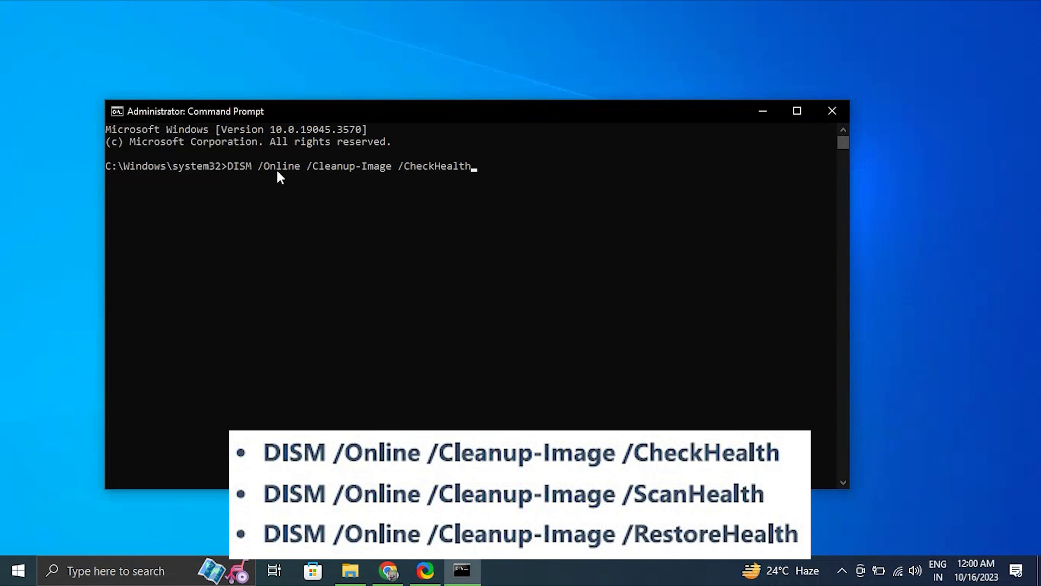
key("Return")
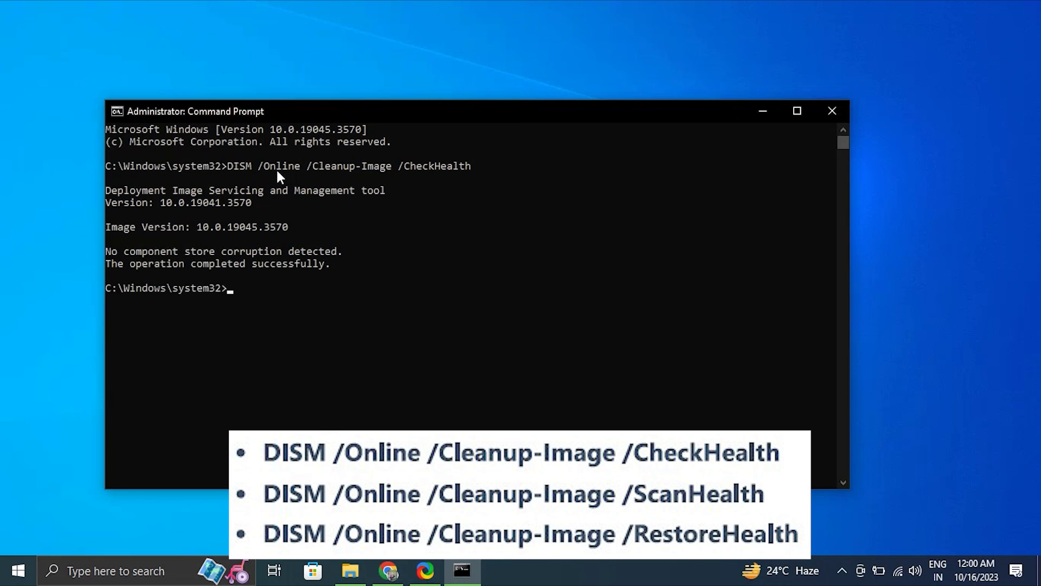
right_click(439, 300)
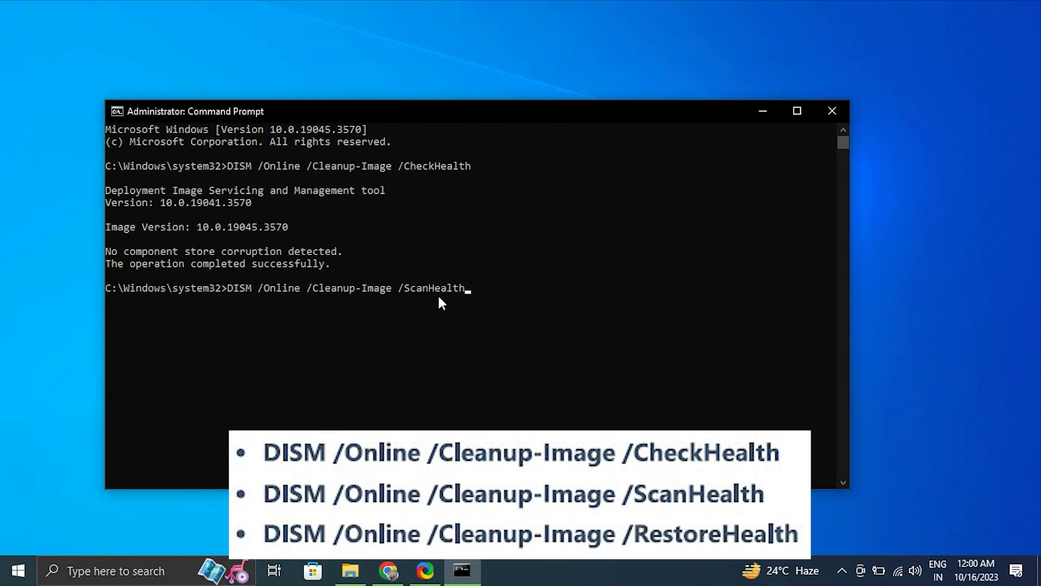
key("Return")
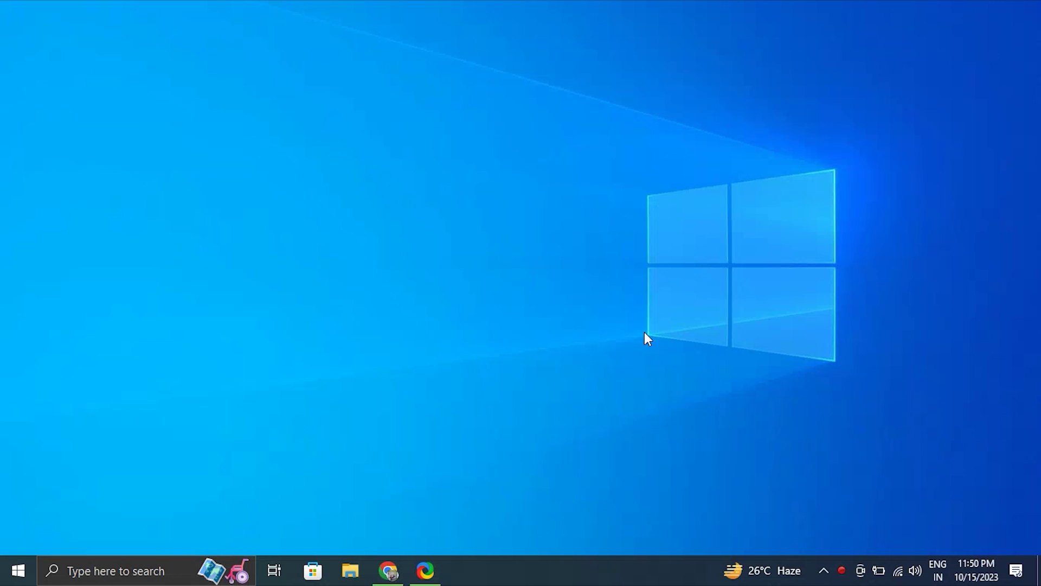